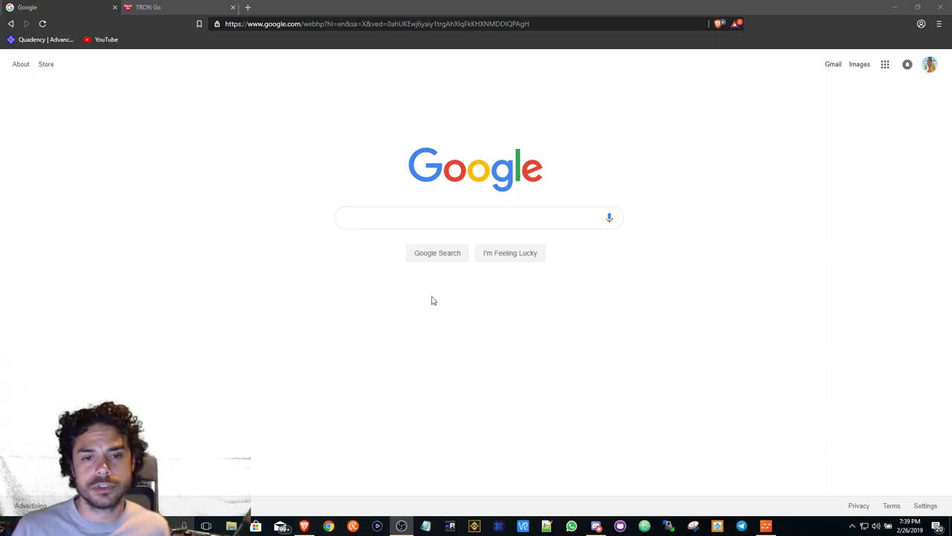
Step: Search Google for 'tronlink' using the recent search suggestion
left_click(379, 220)
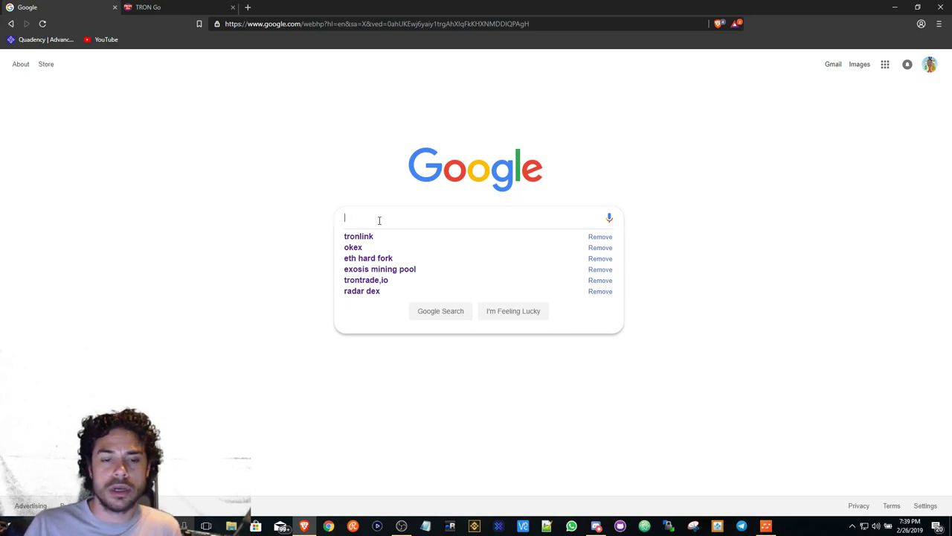
left_click(384, 239)
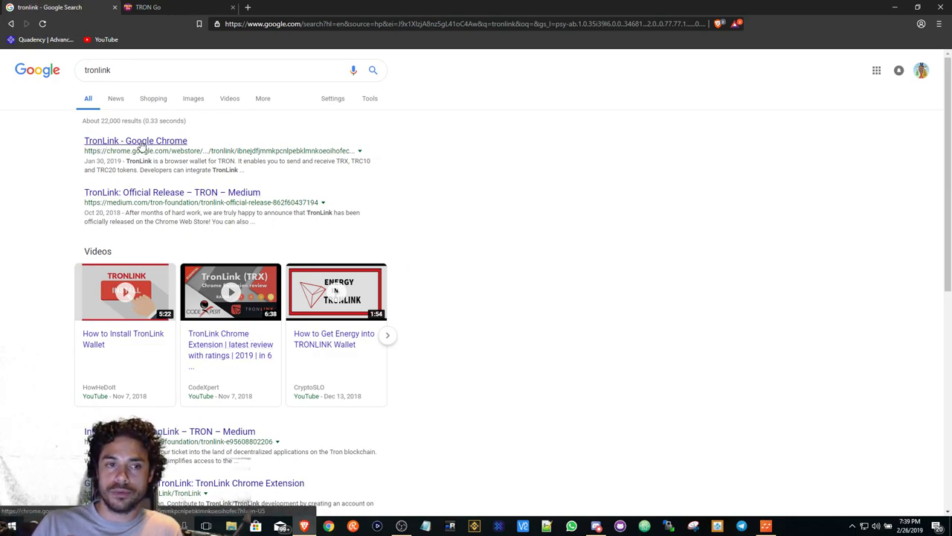
Step: Open the TronLink Chrome Web Store listing and choose Add to Chrome
left_click(142, 146)
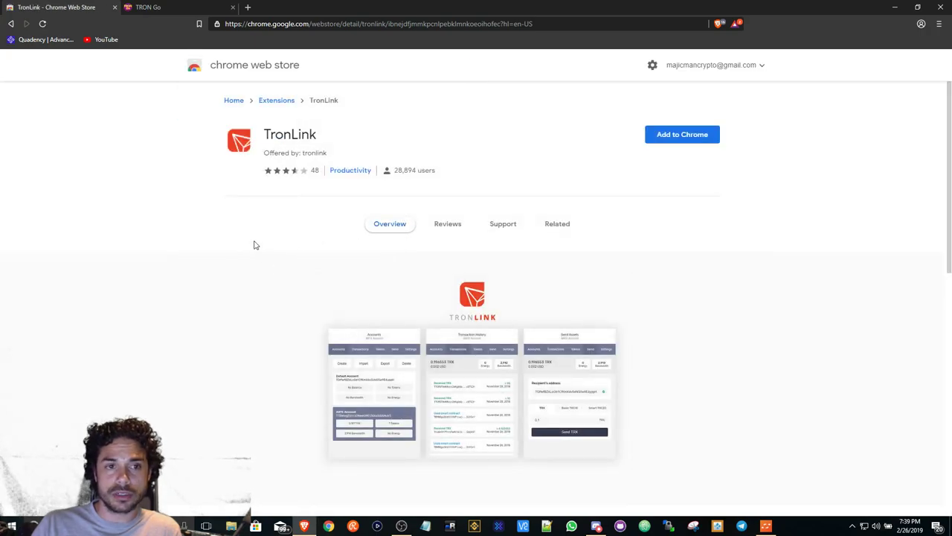
left_click(681, 141)
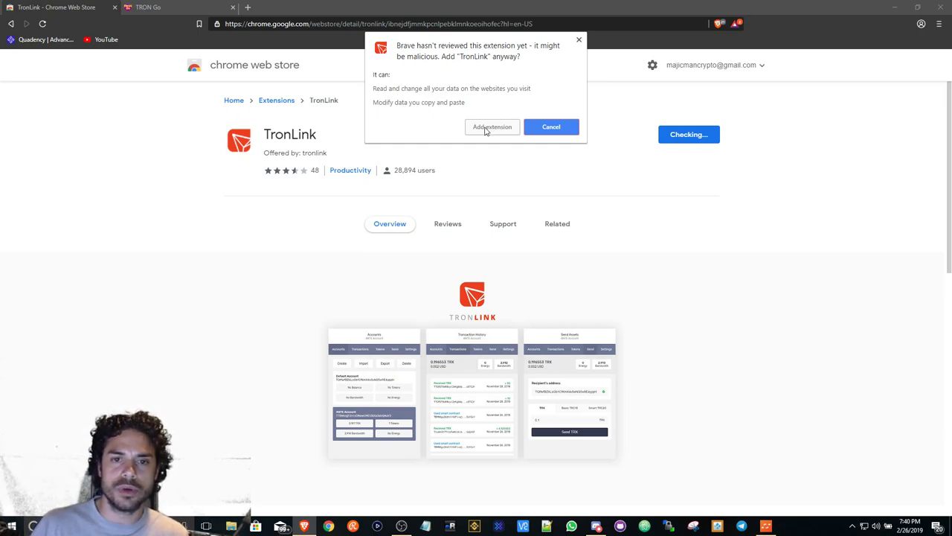
Step: Confirm adding the TronLink extension and open its popup from the toolbar
left_click(488, 128)
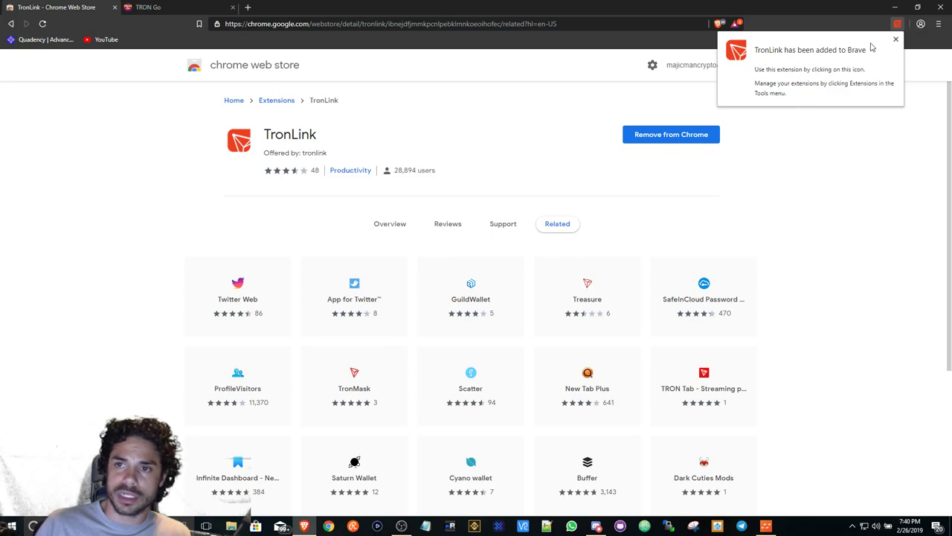
left_click(897, 27)
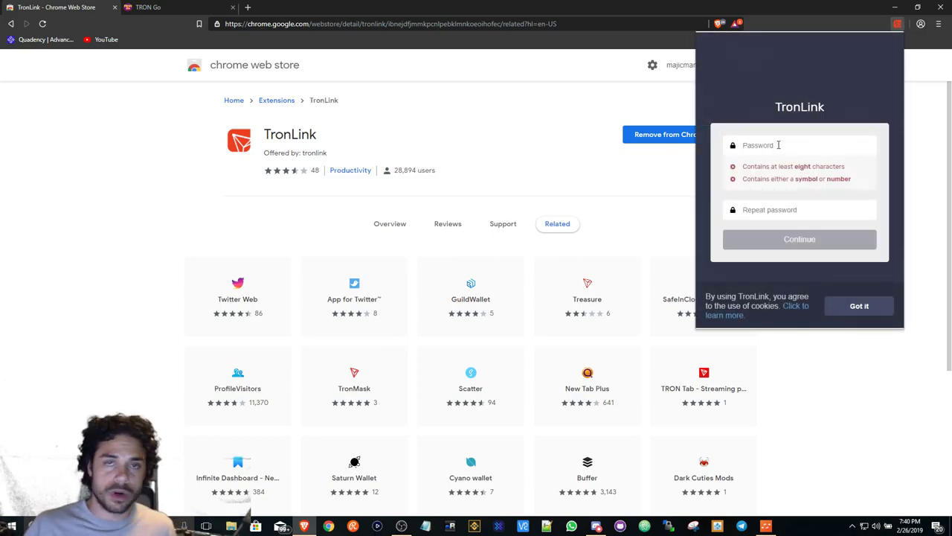
Step: Set the wallet password, choose Create wallet, and name the account 'Tron Wallet'
type("*********")
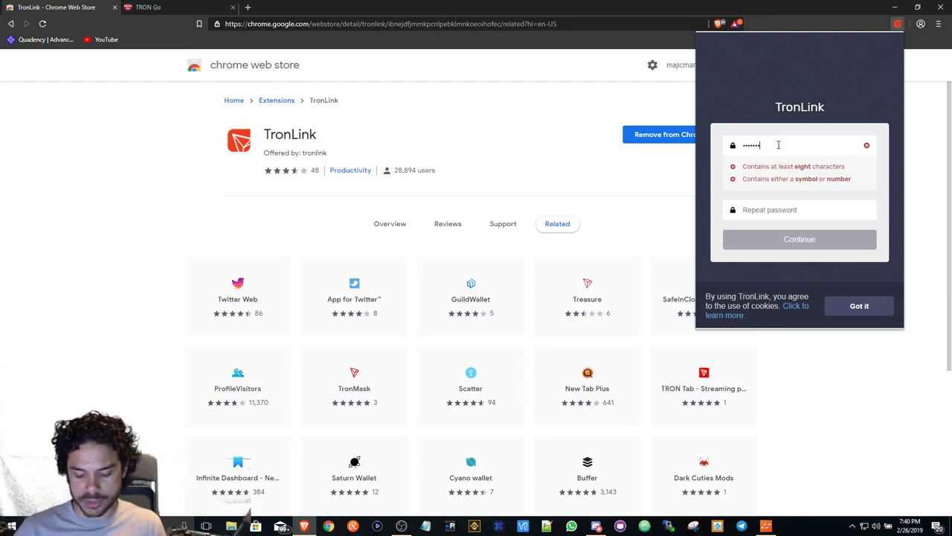
type("*********")
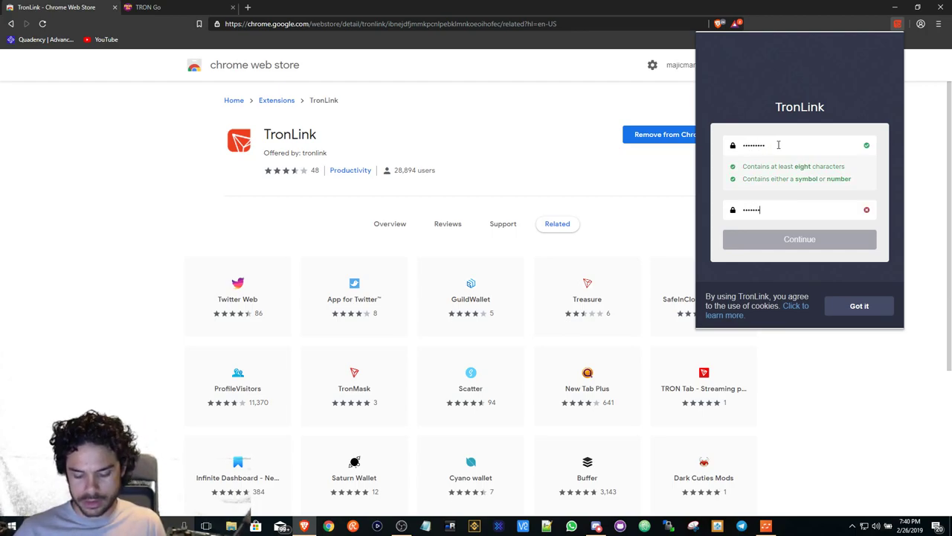
key("Return")
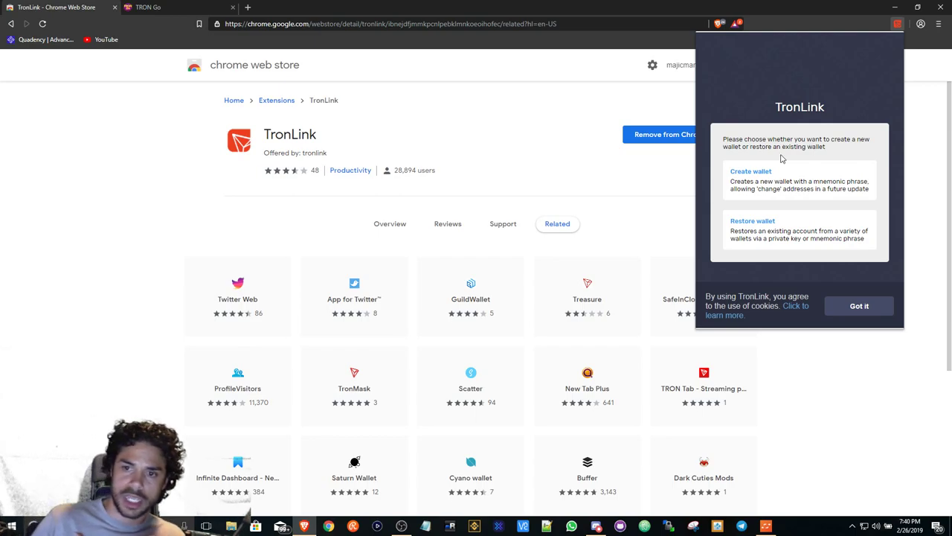
left_click(757, 179)
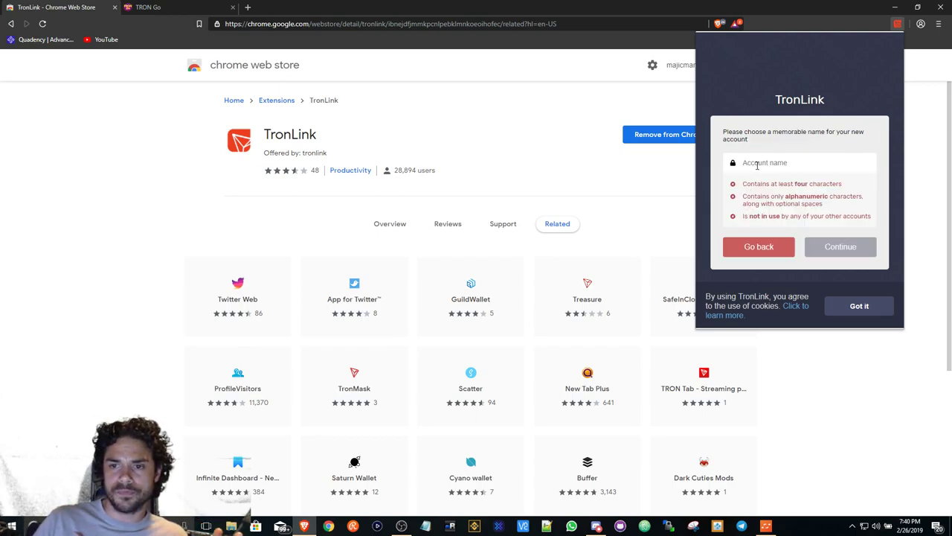
type("TronWallet")
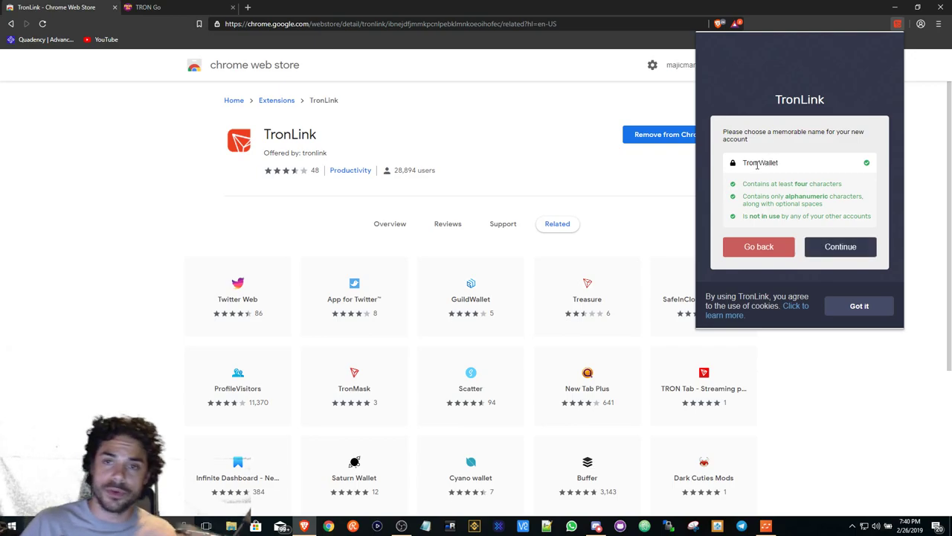
left_click(756, 164)
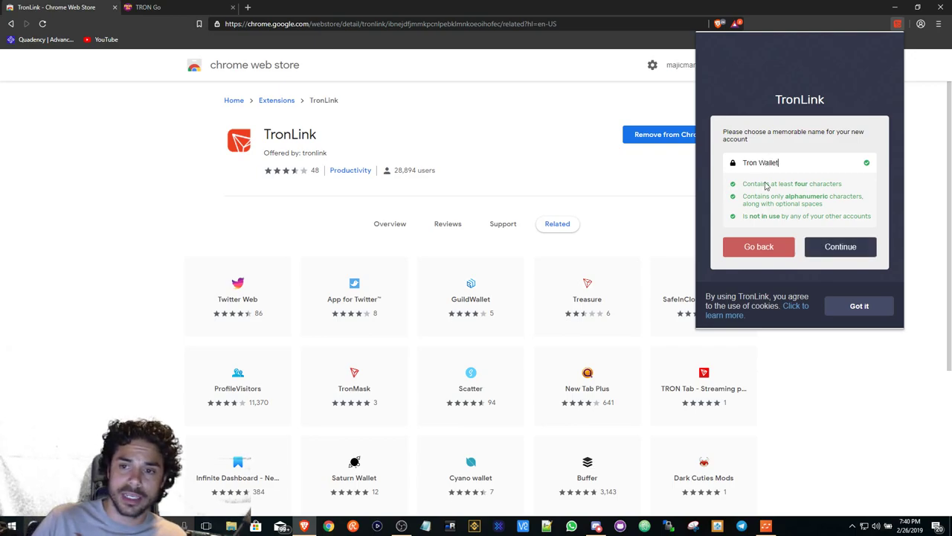
Step: Reveal the recovery phrase, dismiss the cookie notice, and launch Snipping Tool
left_click(841, 246)
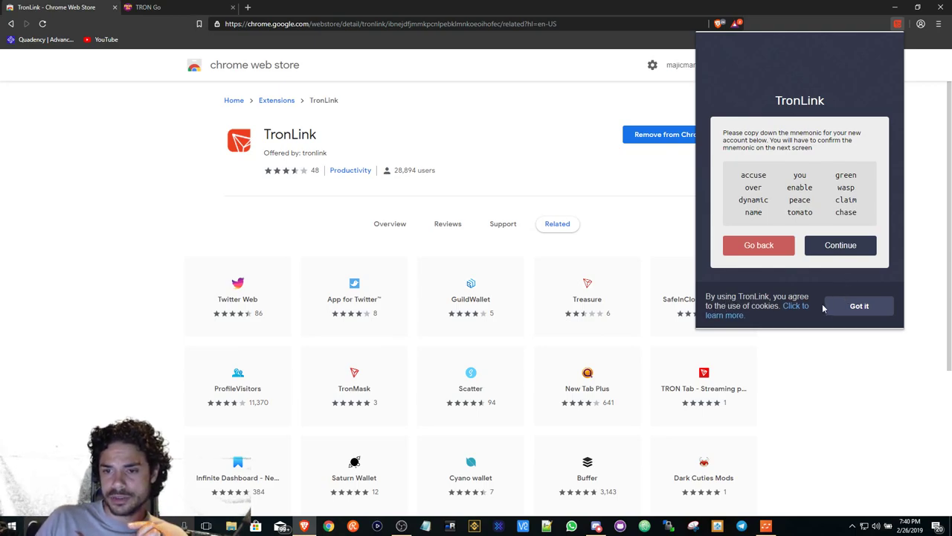
left_click(858, 305)
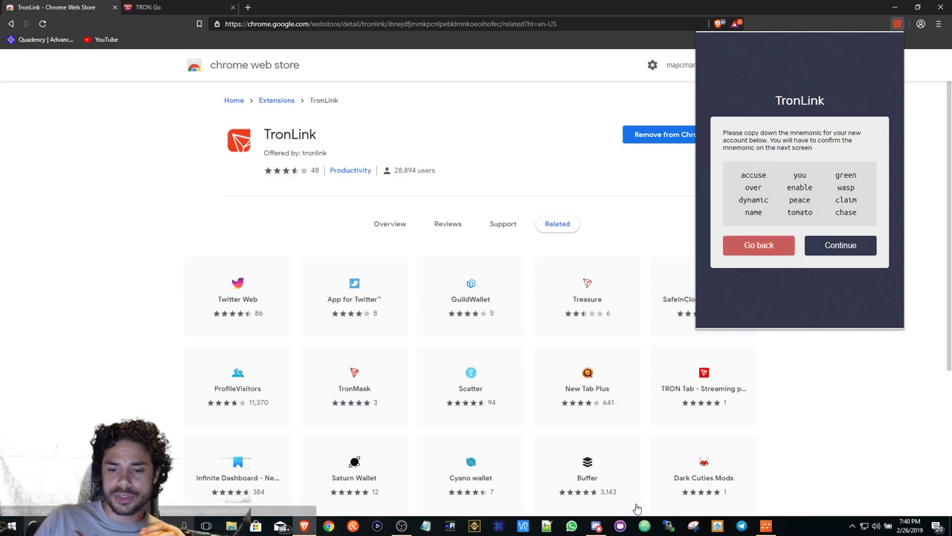
left_click(691, 528)
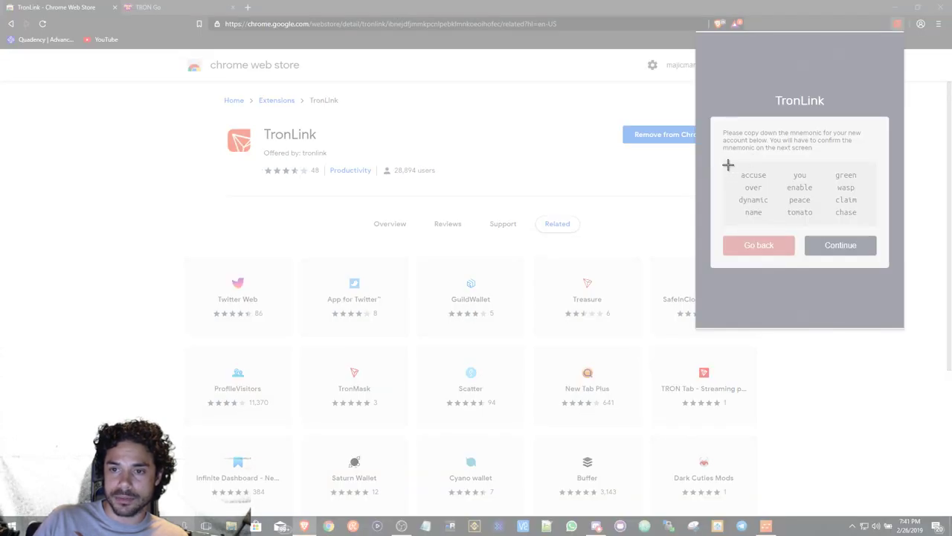
Step: Capture the recovery phrase grid, move the capture aside, and proceed to phrase confirmation
left_click_drag(726, 164, 874, 222)
left_click_drag(792, 81, 167, 141)
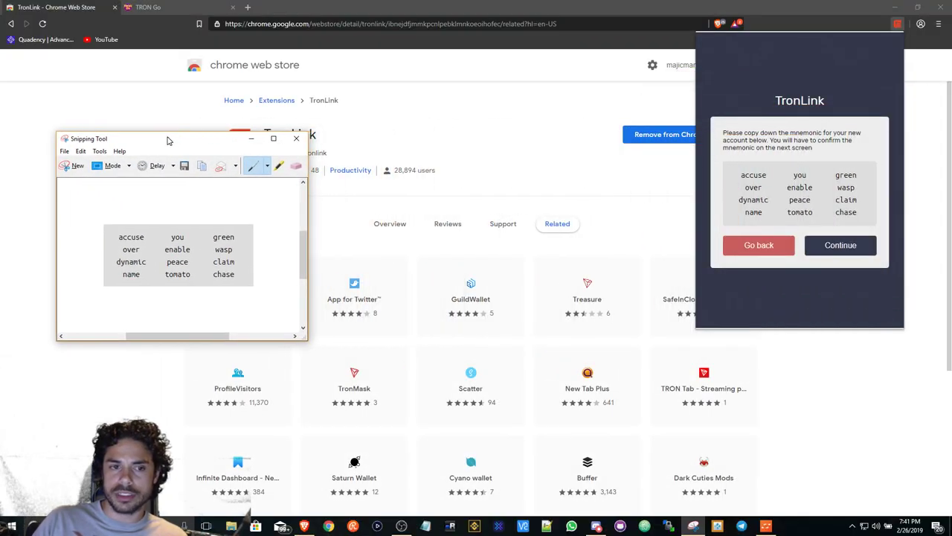
left_click(841, 249)
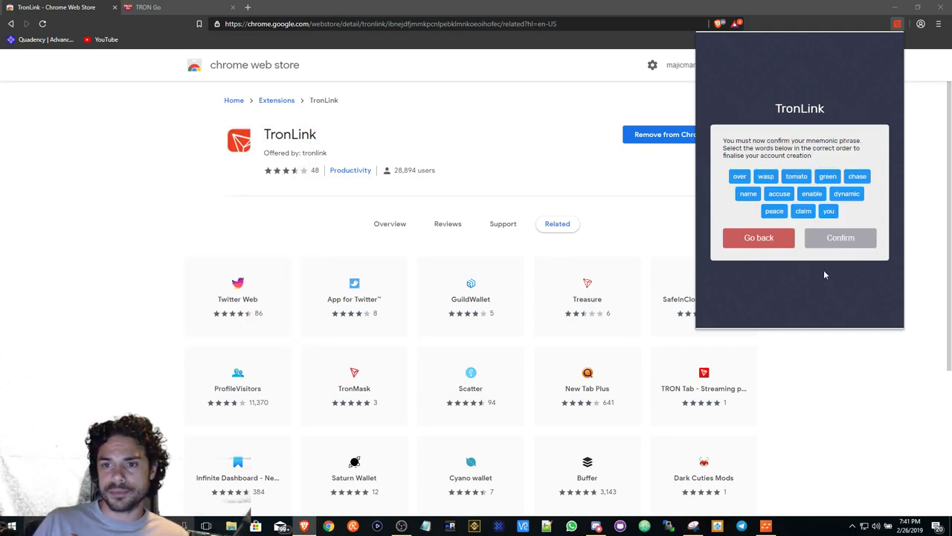
Step: Pick the first recovery-phrase word, keeping the saved capture visible for reference
left_click(693, 526)
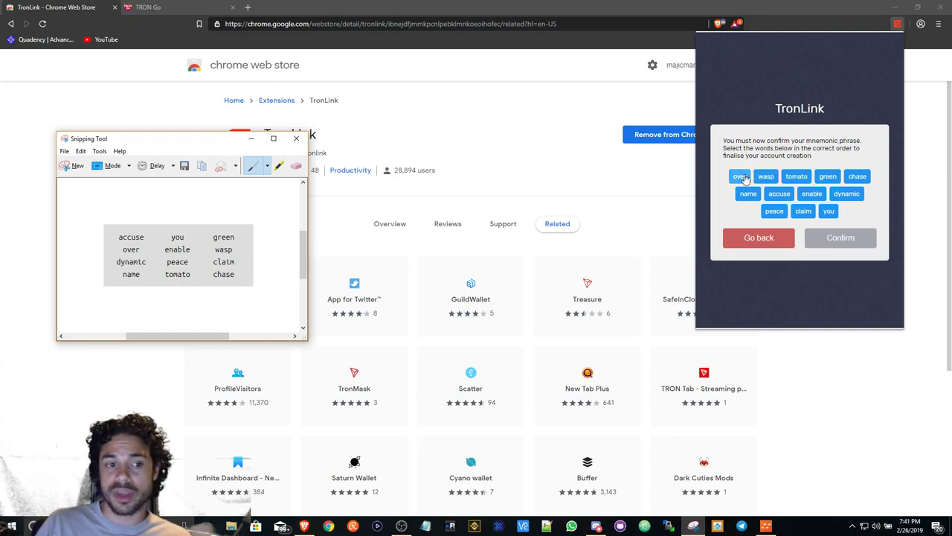
left_click(778, 195)
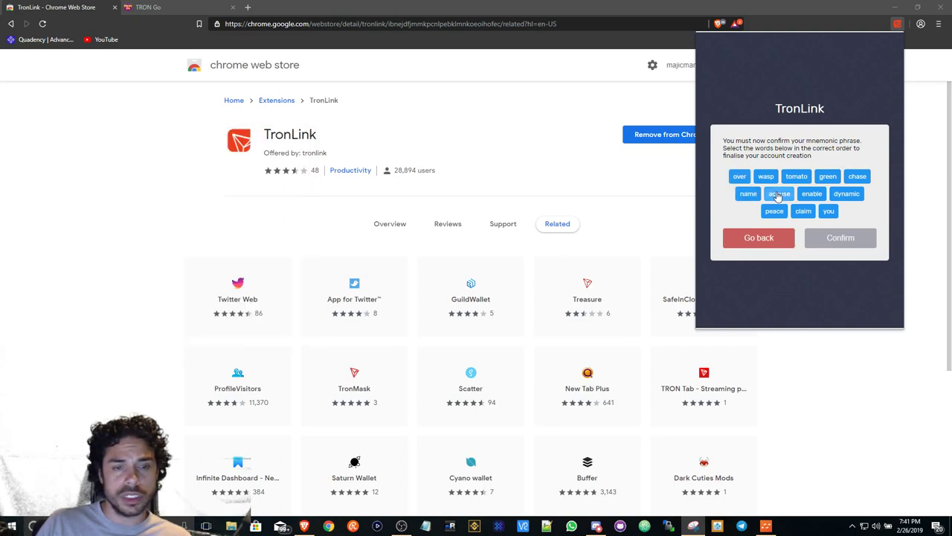
left_click(693, 526)
left_click_drag(212, 142, 951, 142)
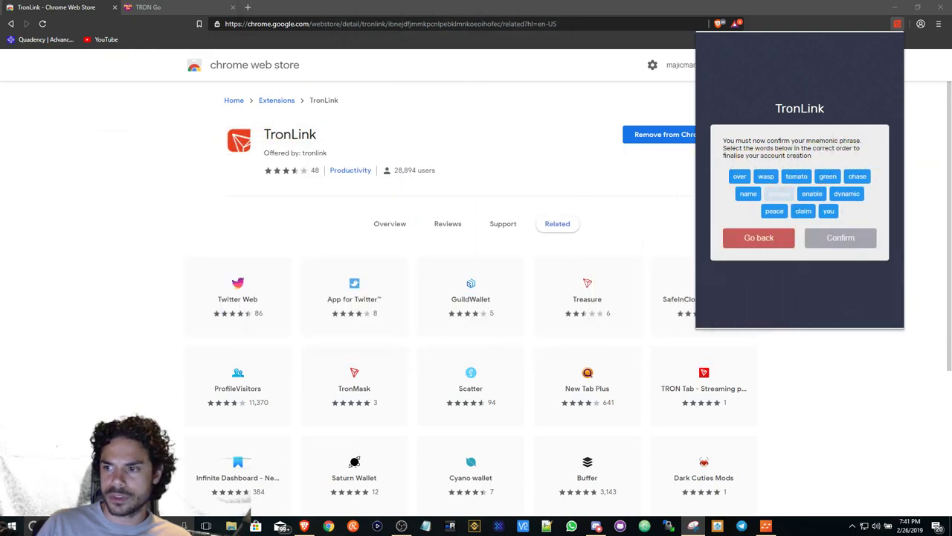
Step: Select the remaining eleven recovery-phrase words in their correct order
left_click(828, 212)
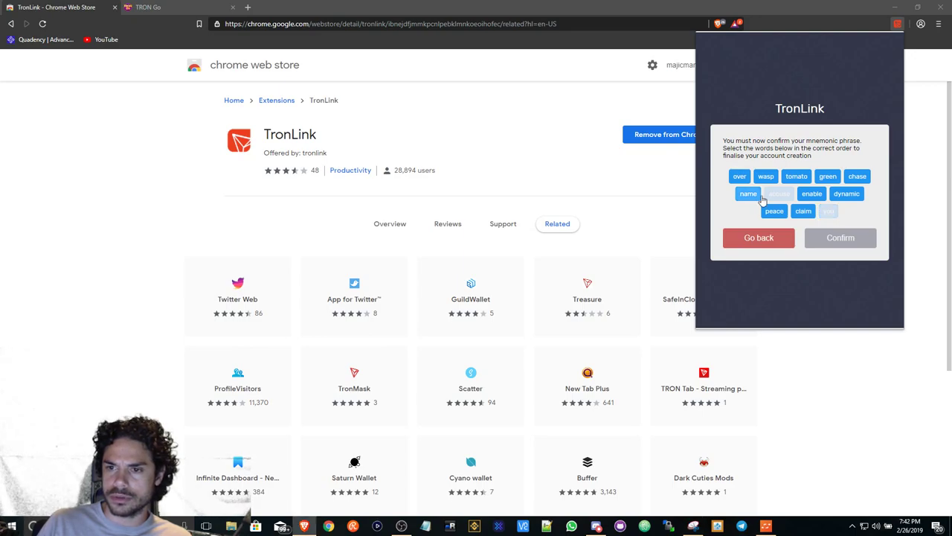
left_click(827, 177)
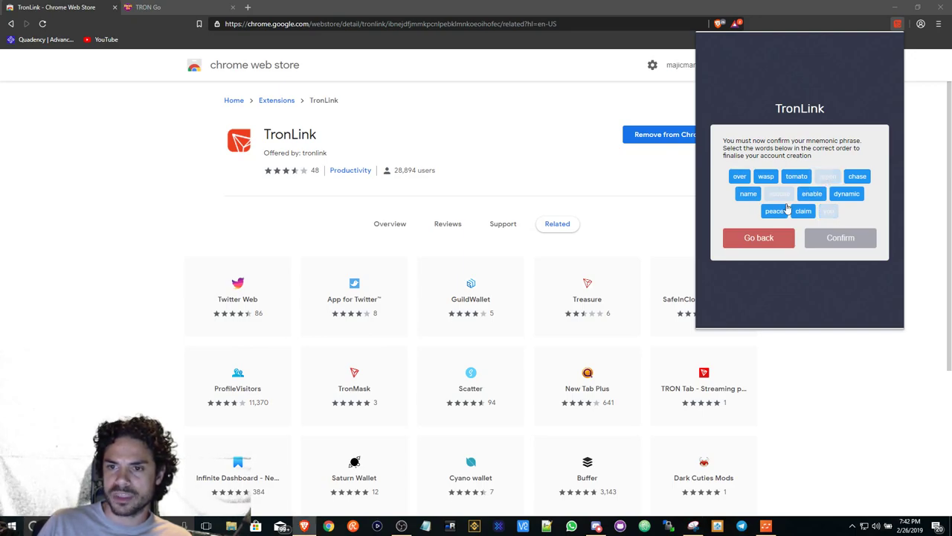
left_click(740, 177)
left_click(811, 193)
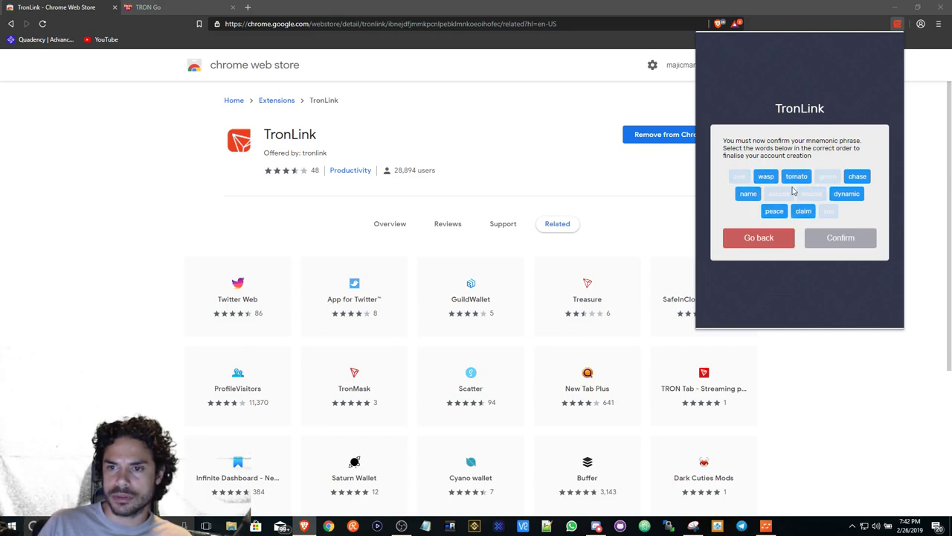
left_click(767, 177)
left_click(846, 194)
left_click(774, 211)
left_click(804, 211)
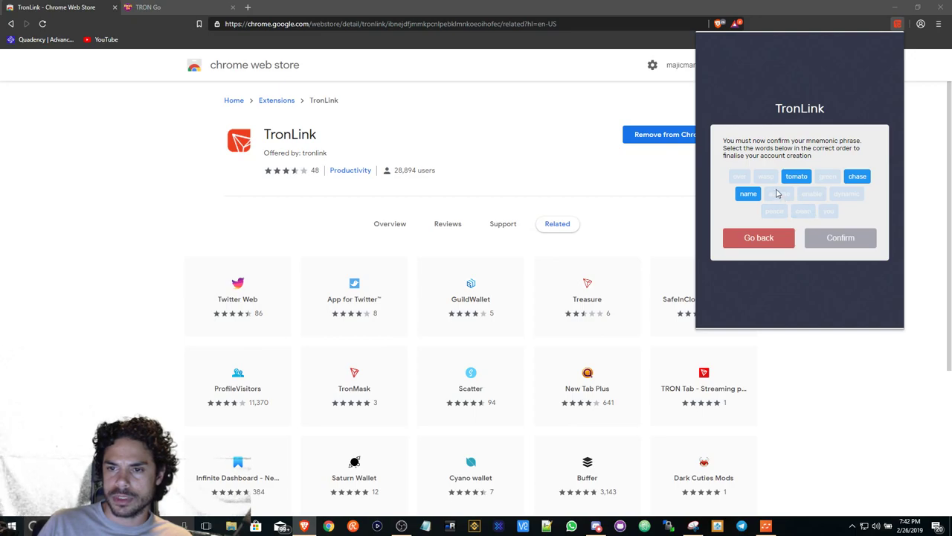
left_click(747, 194)
left_click(795, 176)
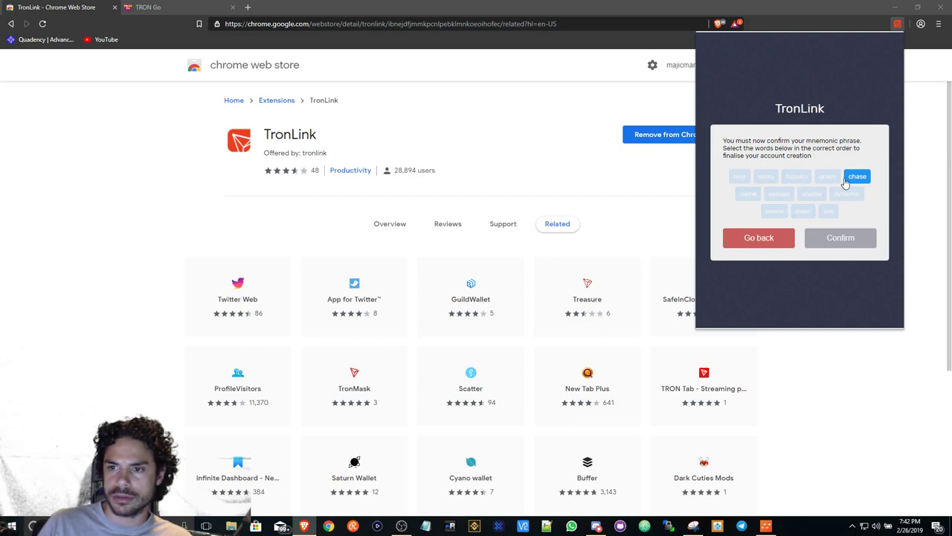
left_click(855, 176)
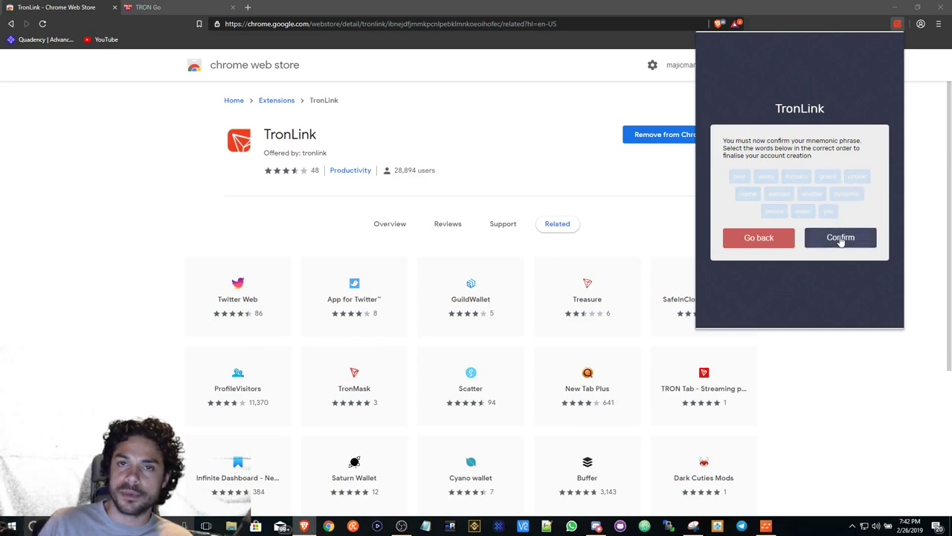
left_click(840, 238)
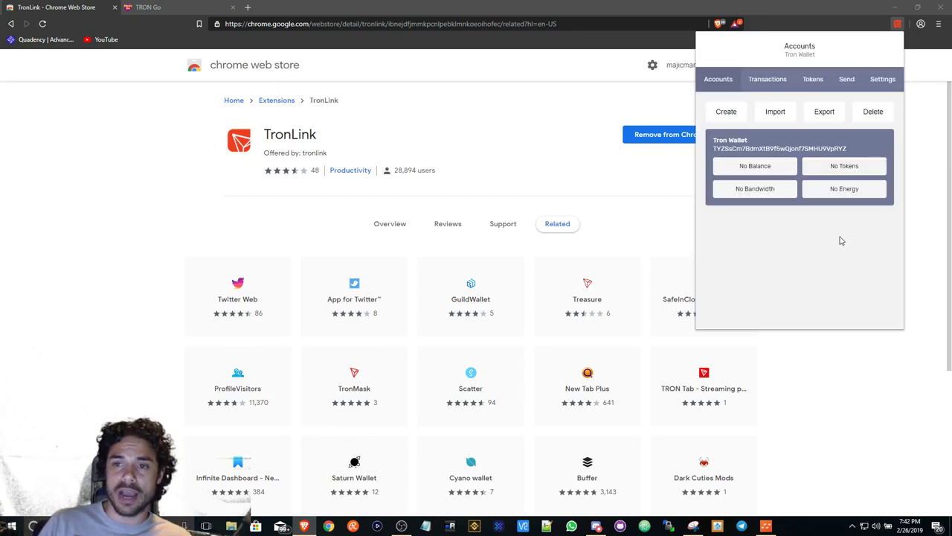
double_click(767, 150)
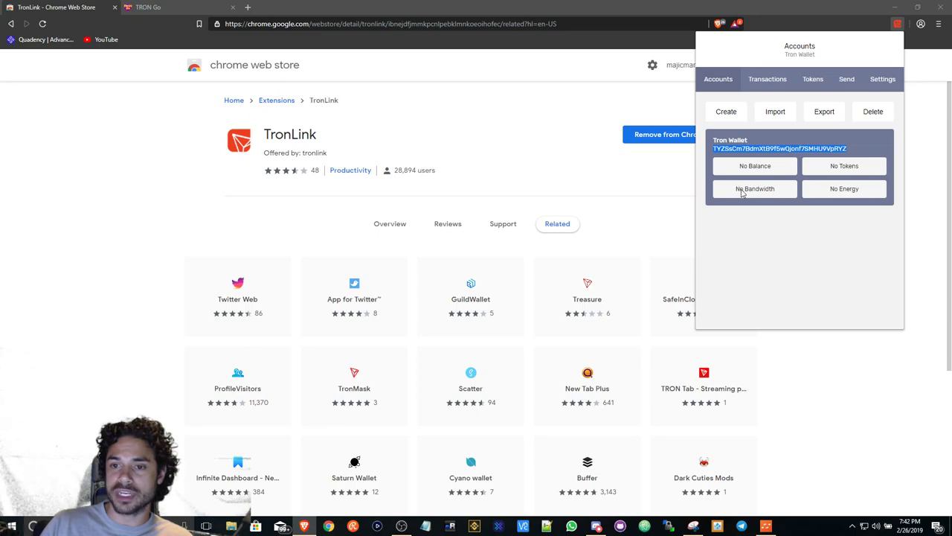
left_click(779, 151)
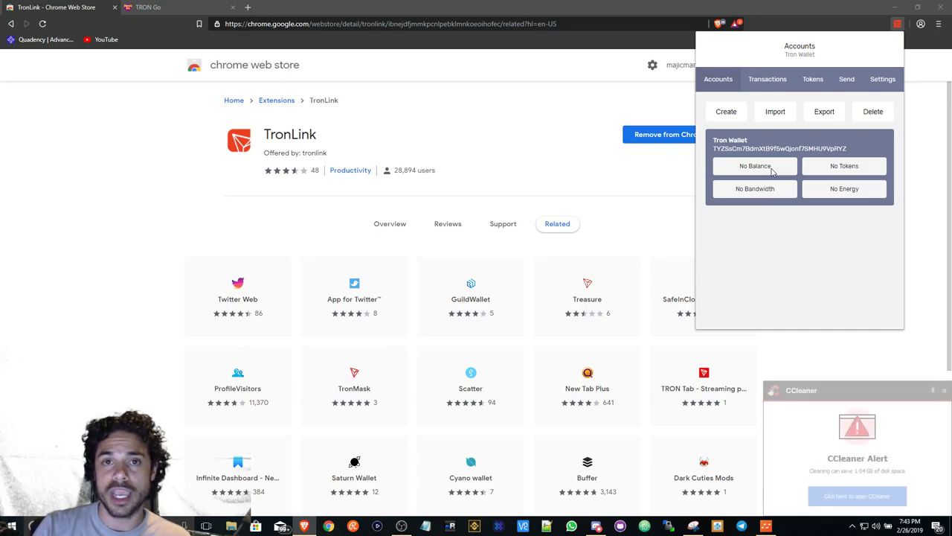
left_click(944, 391)
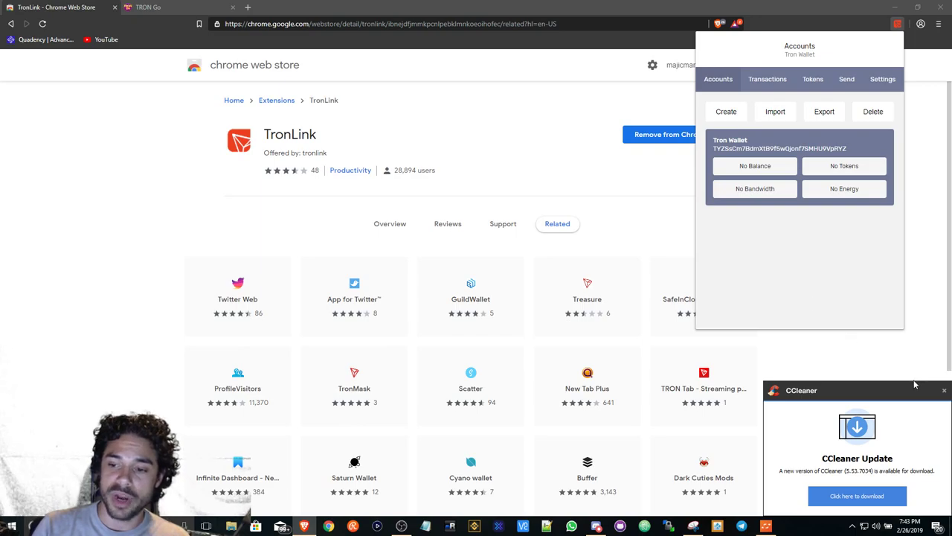
left_click(944, 391)
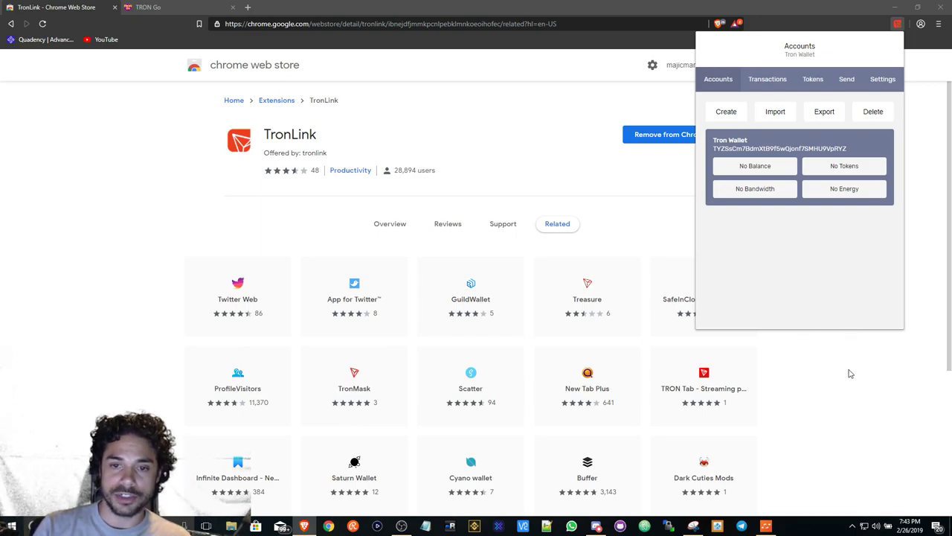
Step: Switch to the TRON Go tab, dismiss the login prompt, and close the TronLink popup
left_click(162, 8)
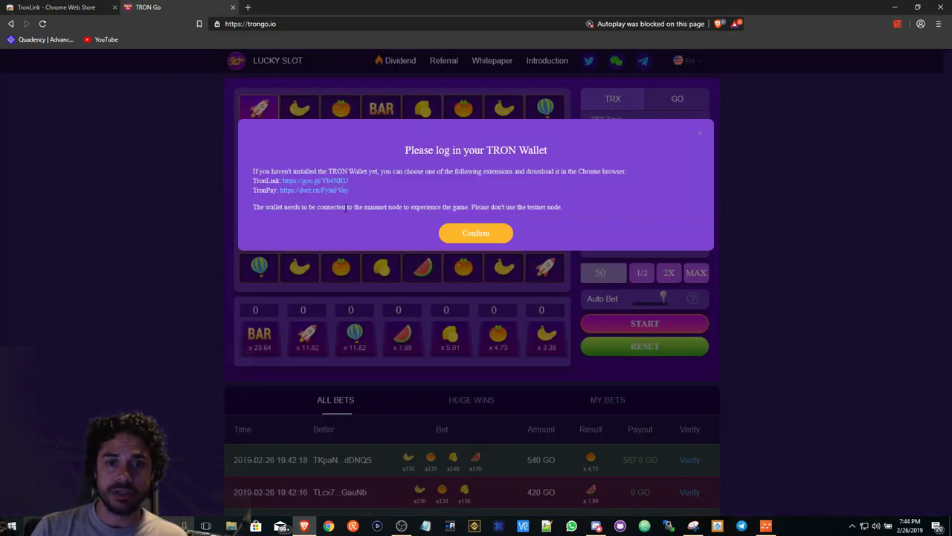
left_click(478, 237)
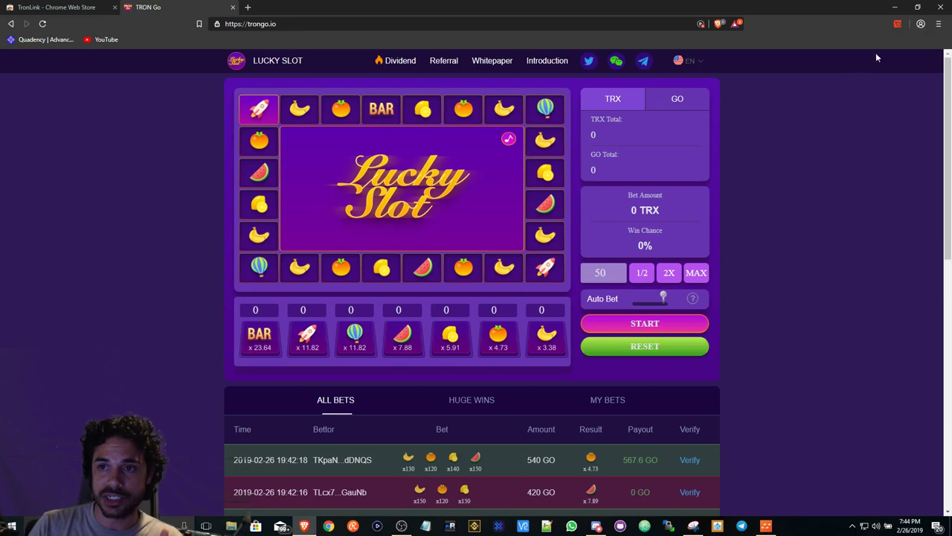
left_click(897, 23)
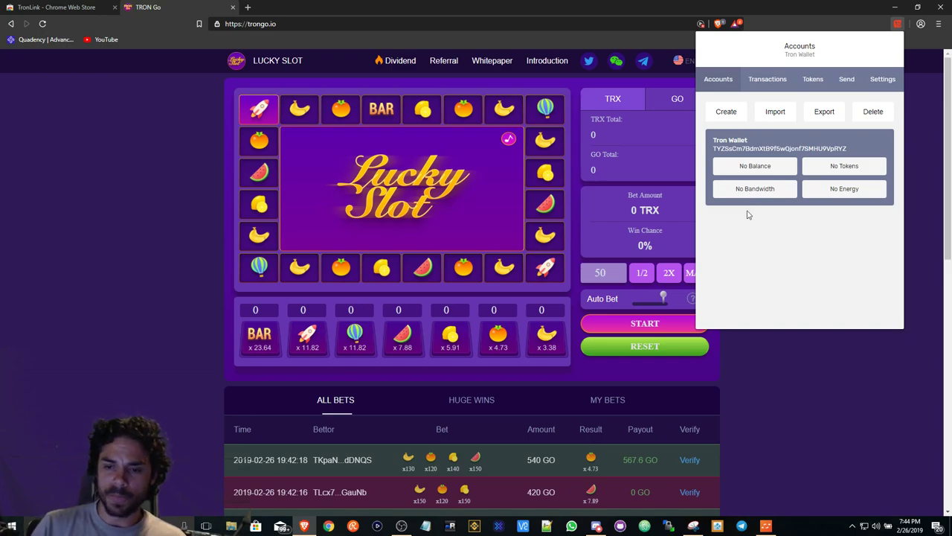
left_click(770, 360)
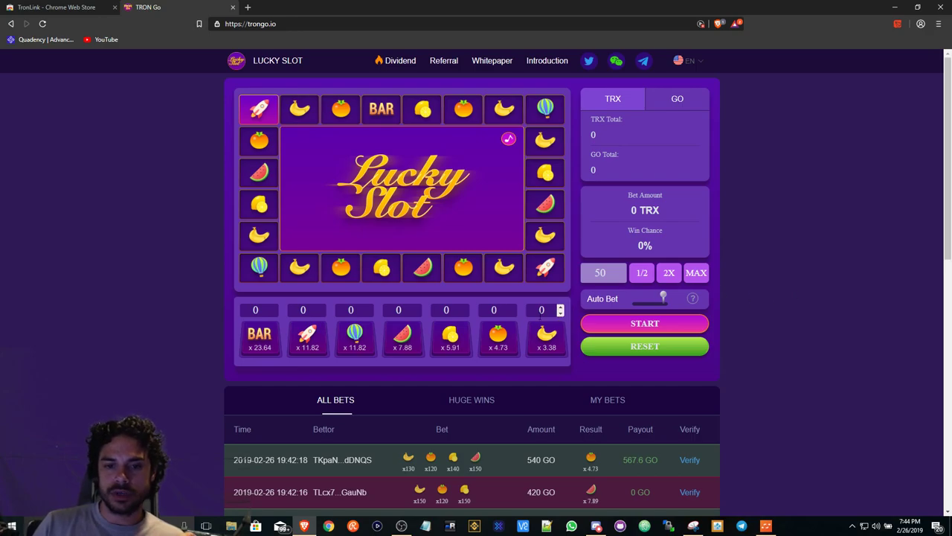
Step: Place bets of 1 on banana, orange, lemon and watermelon
left_click(561, 307)
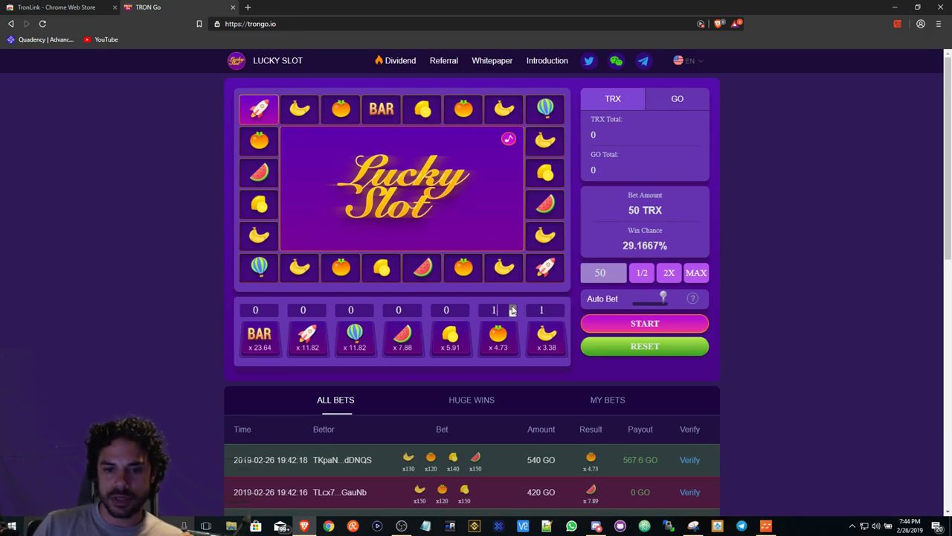
left_click(514, 306)
left_click(465, 306)
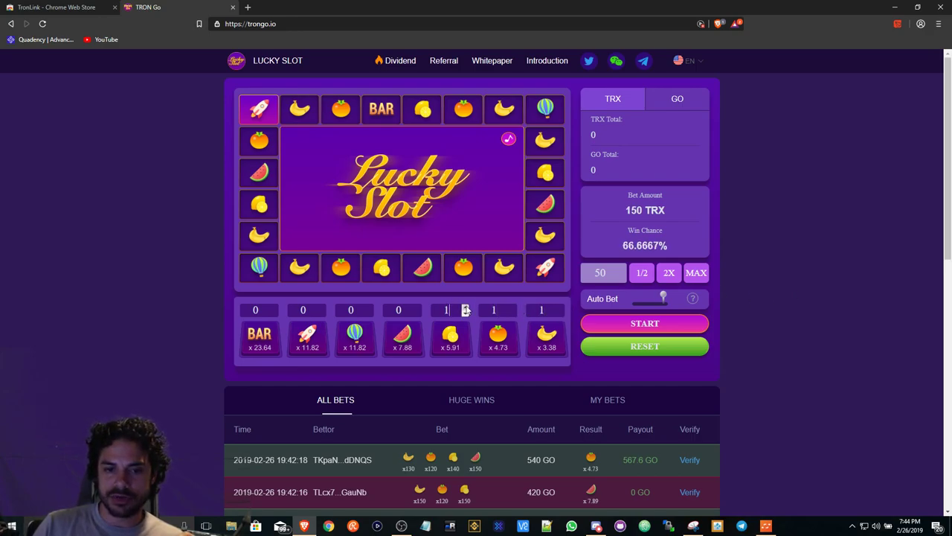
left_click(417, 307)
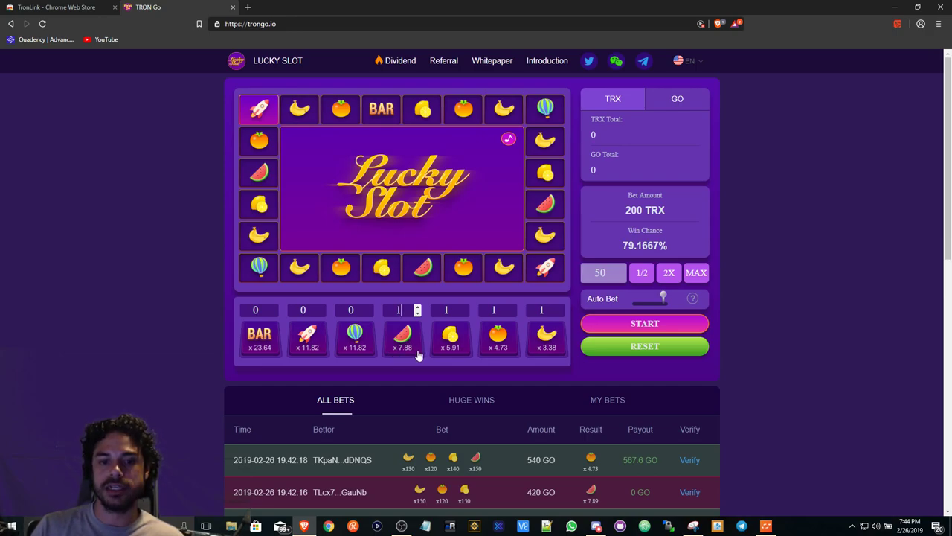
Step: Adjust the watermelon bet back to 1 for 200 TRX total, then open Referral
left_click(417, 307)
left_click(417, 307)
left_click(418, 307)
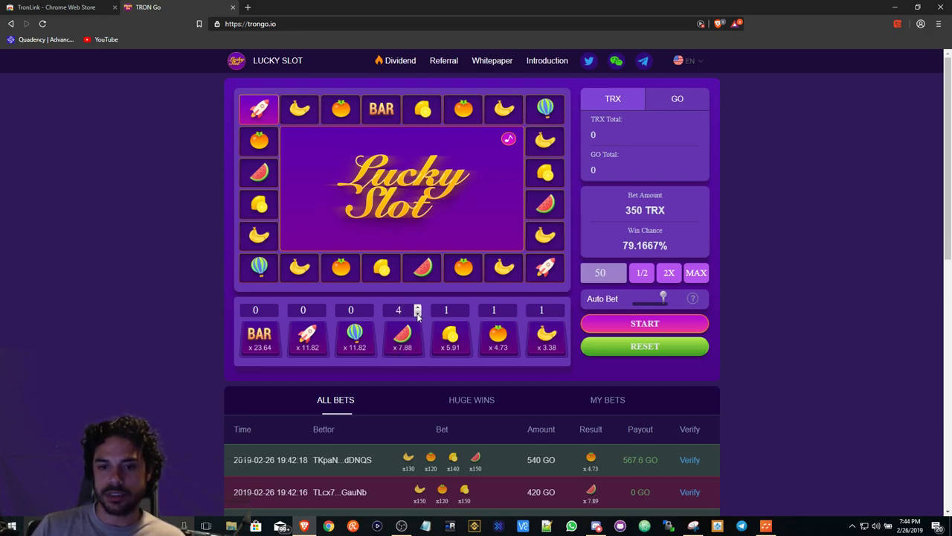
left_click(417, 313)
left_click(417, 313)
left_click(417, 313)
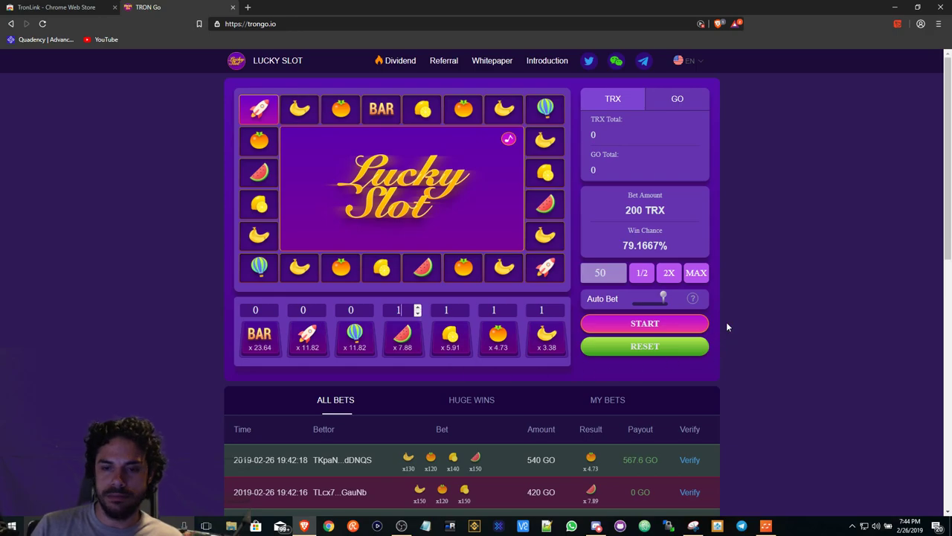
left_click(440, 62)
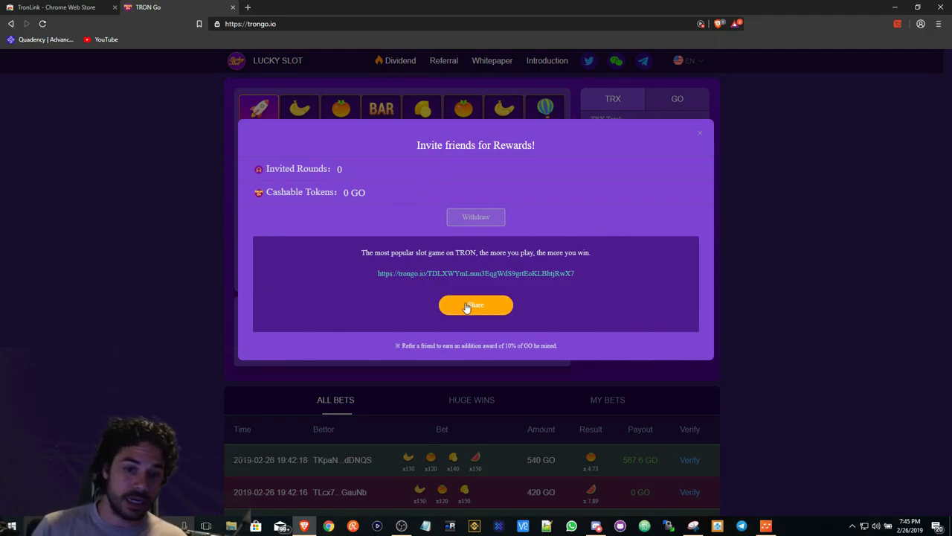
Step: Close the 'Invite friends for Rewards!' dialog to return to the Lucky Slot board
left_click(703, 137)
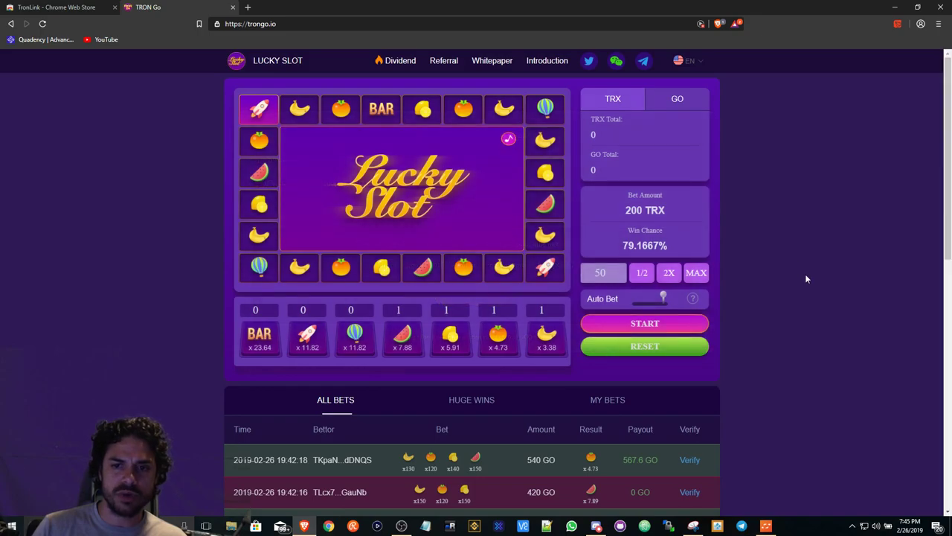